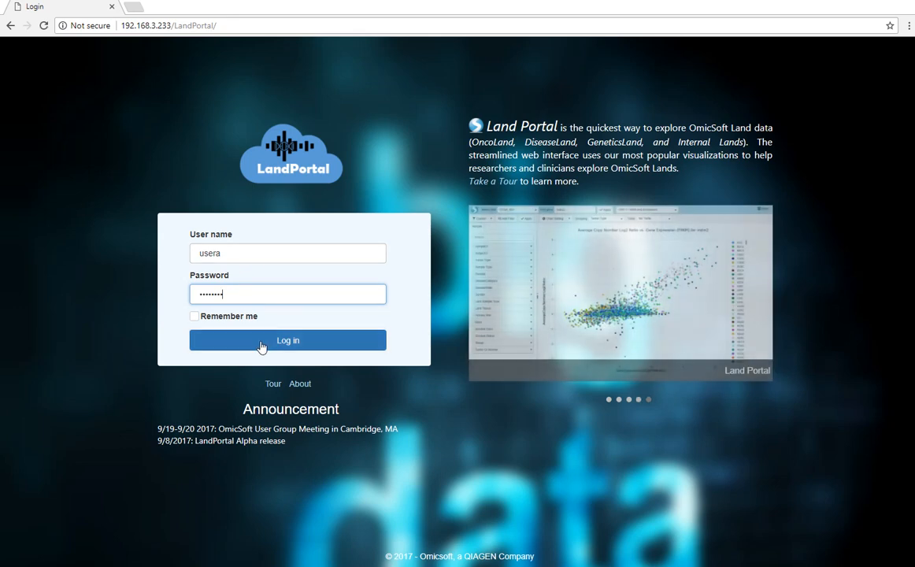
Log in to Land Portal and widen the sample filter pane so its controls fit on one row
click(265, 342)
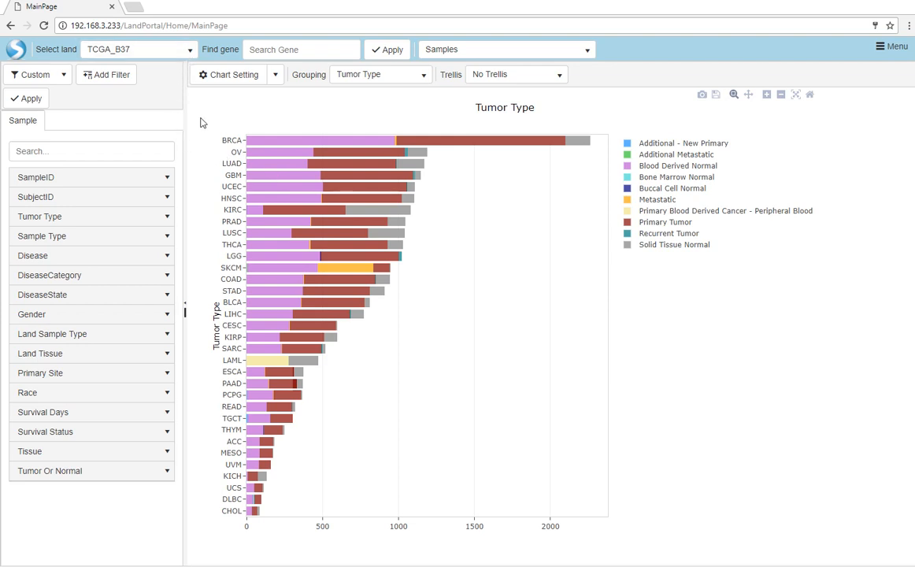
drag(183, 129, 210, 129)
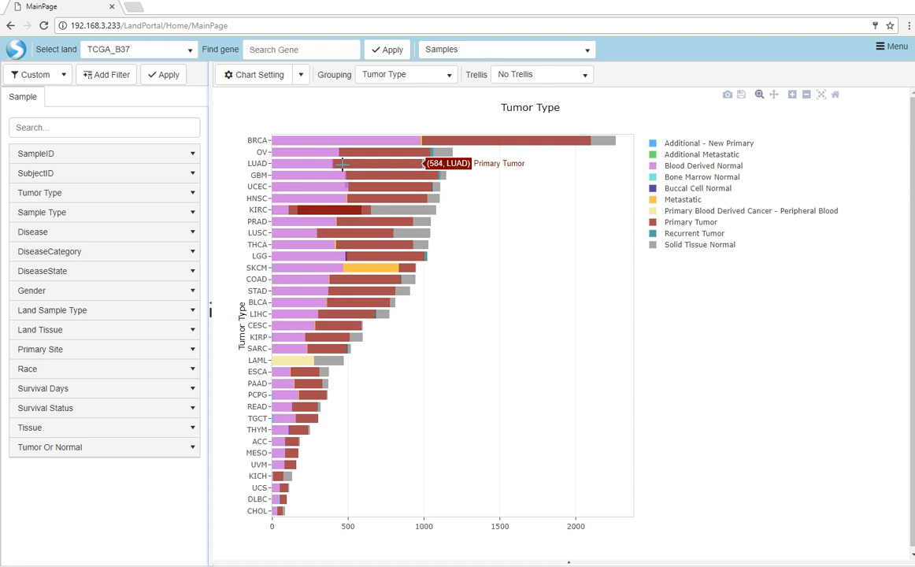
Examine the lands available for selection, keeping TCGA_B37 as the current land
click(190, 53)
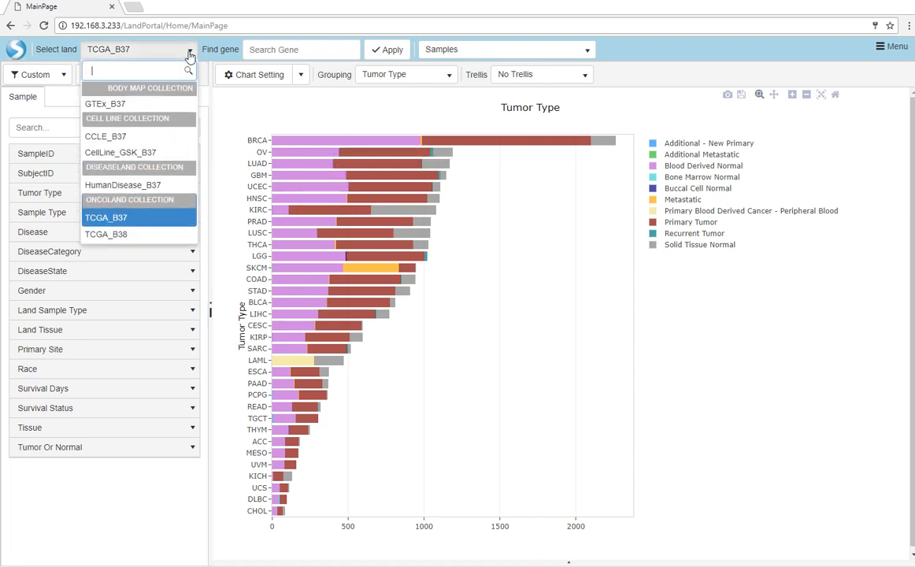
click(189, 54)
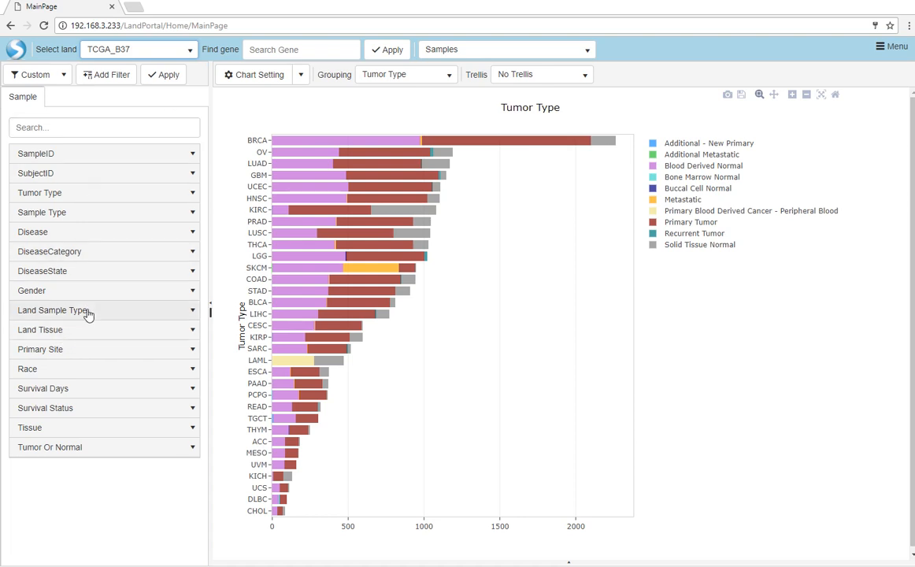
Filter the samples to tumor types BLCA, BRCA and GBM, and group the chart by Disease
click(190, 197)
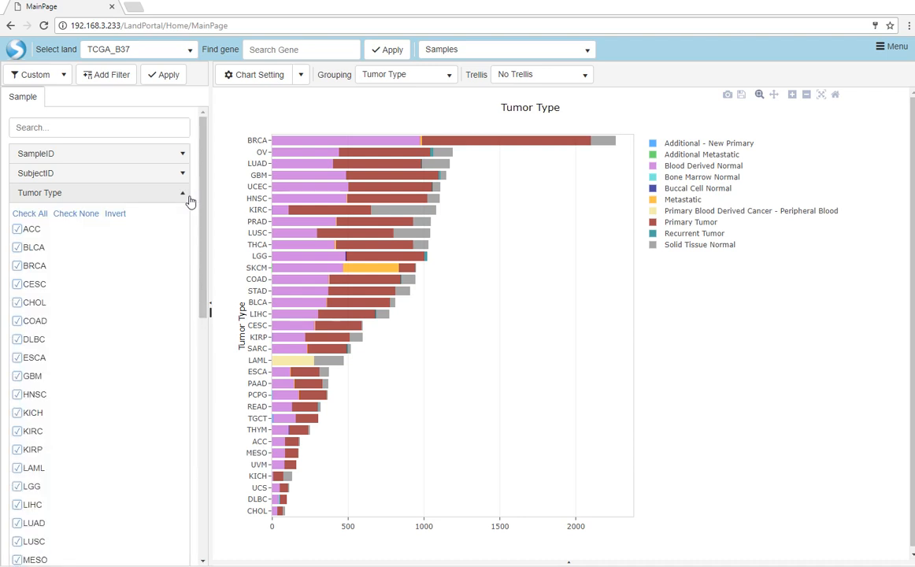
click(58, 216)
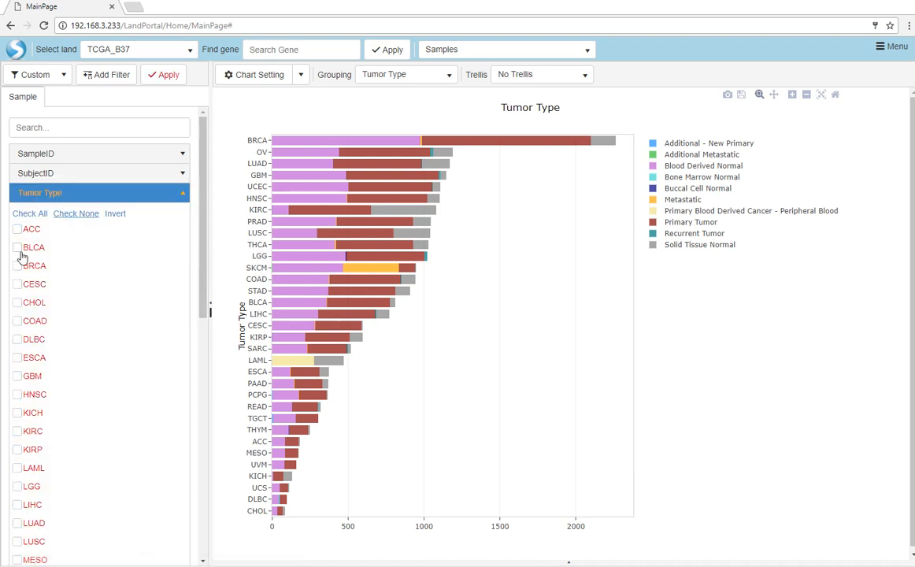
click(17, 247)
click(17, 266)
click(17, 377)
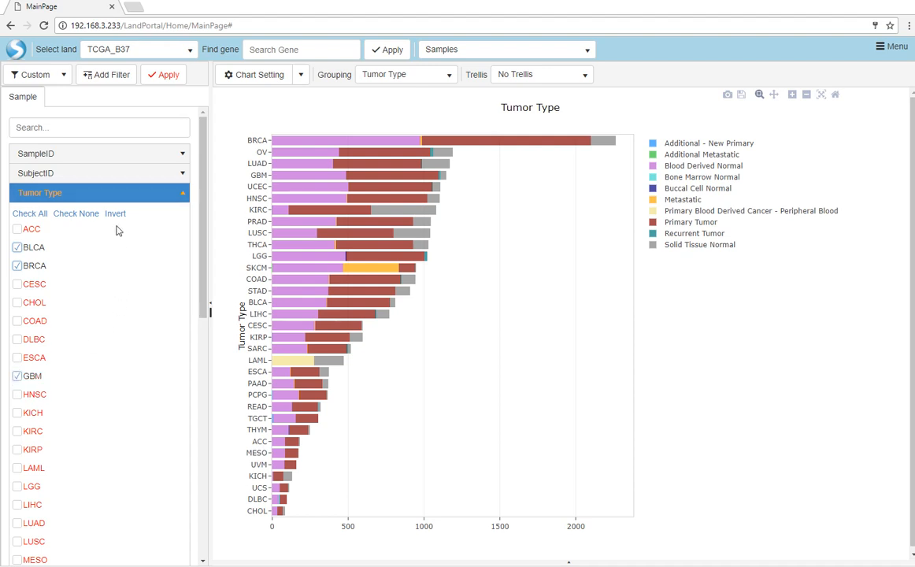
click(164, 77)
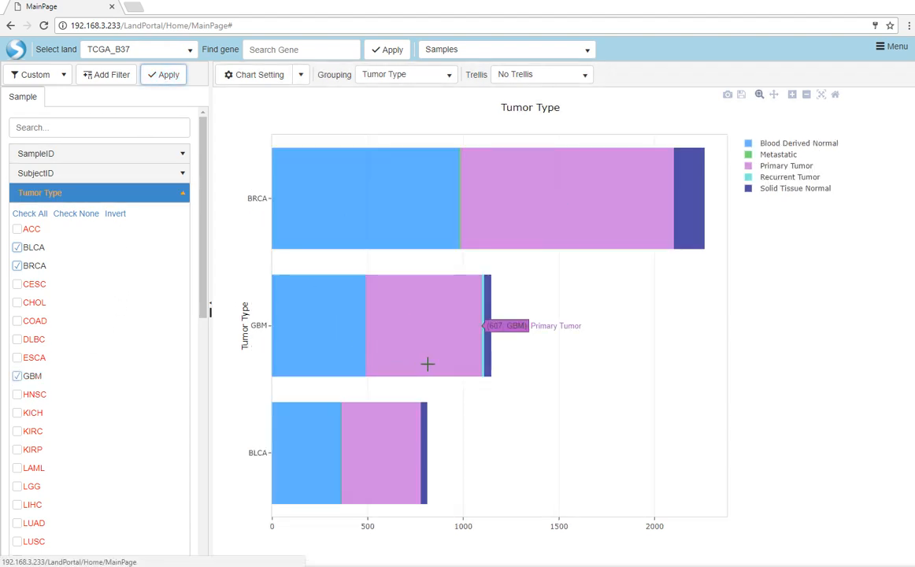
click(448, 77)
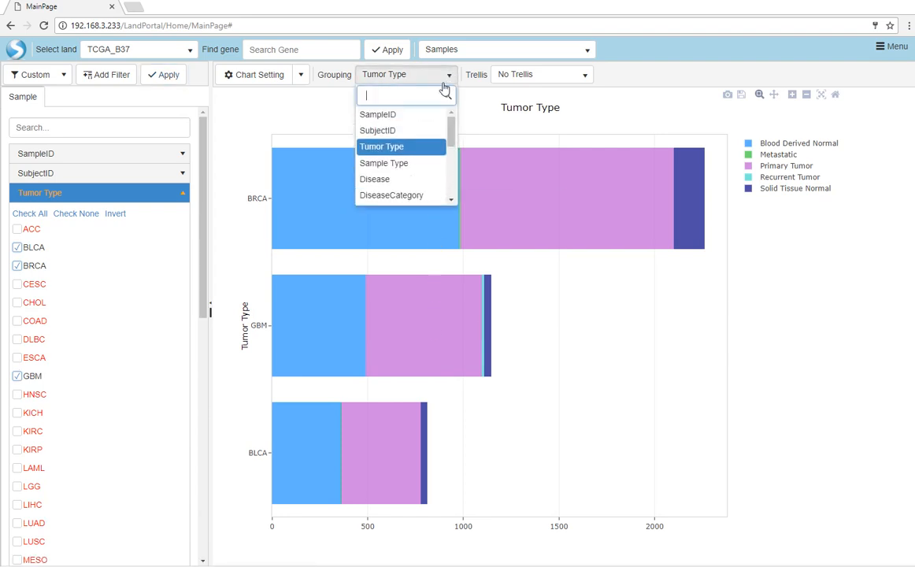
click(401, 179)
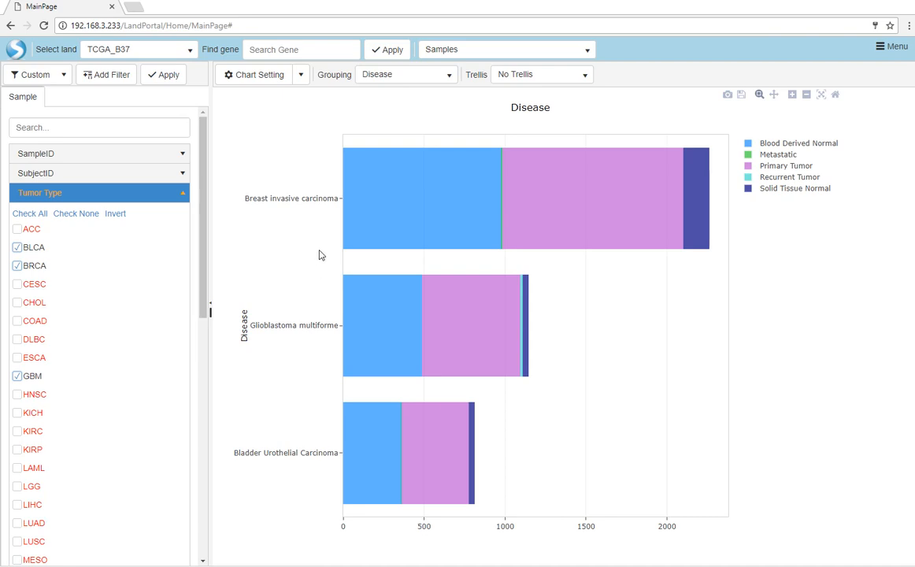
Find the gene mdm2 and switch to the RNA-Seq quantification view Gene FPKM
click(323, 52)
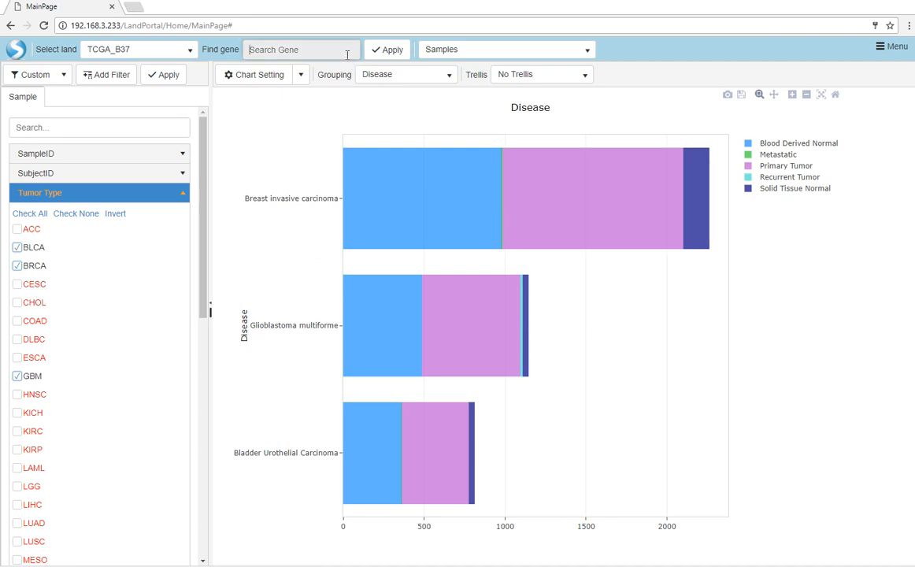
text(mdm2)
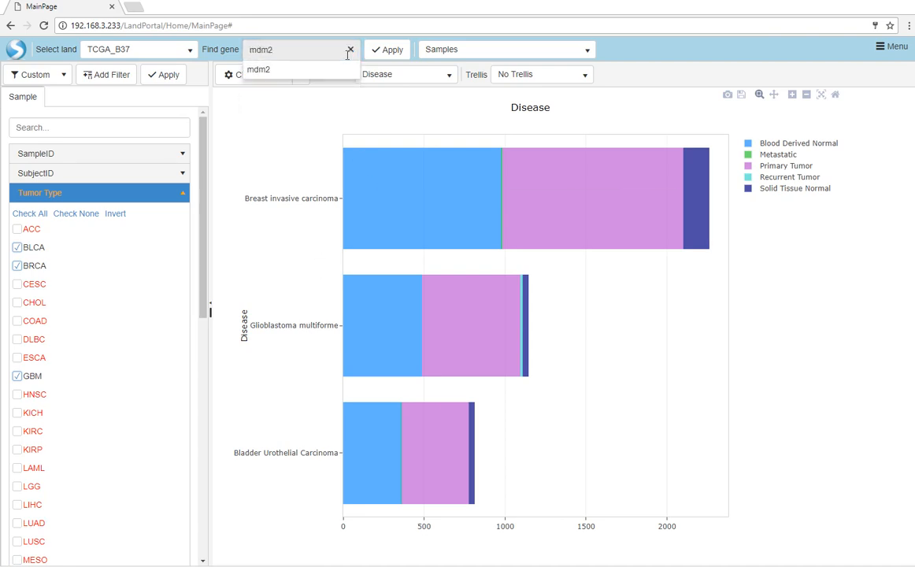
click(338, 71)
click(396, 51)
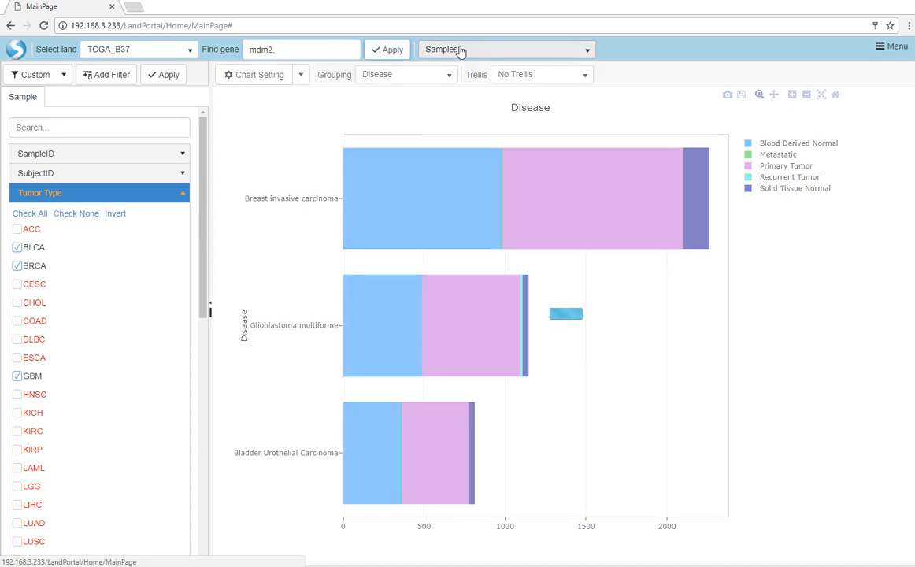
click(486, 51)
scroll(486, 174, down, 3)
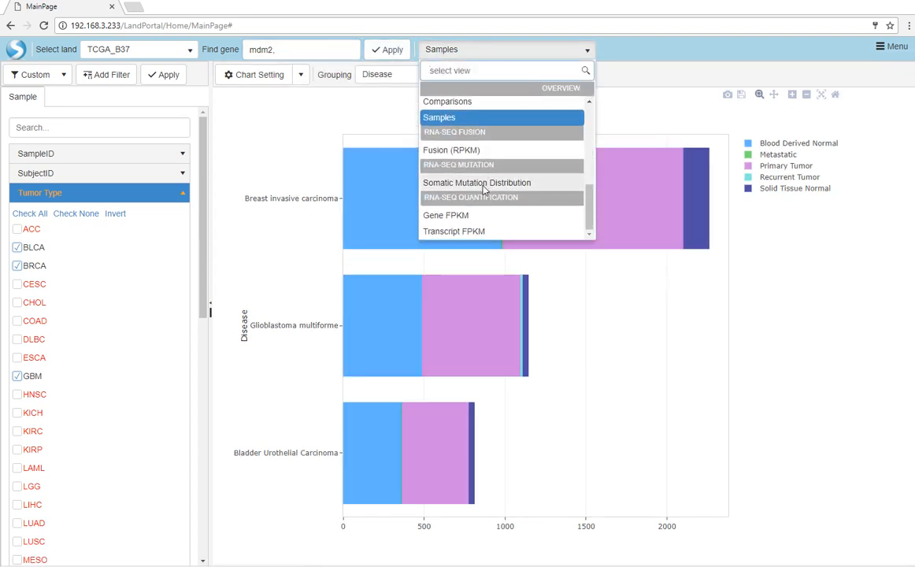
click(482, 213)
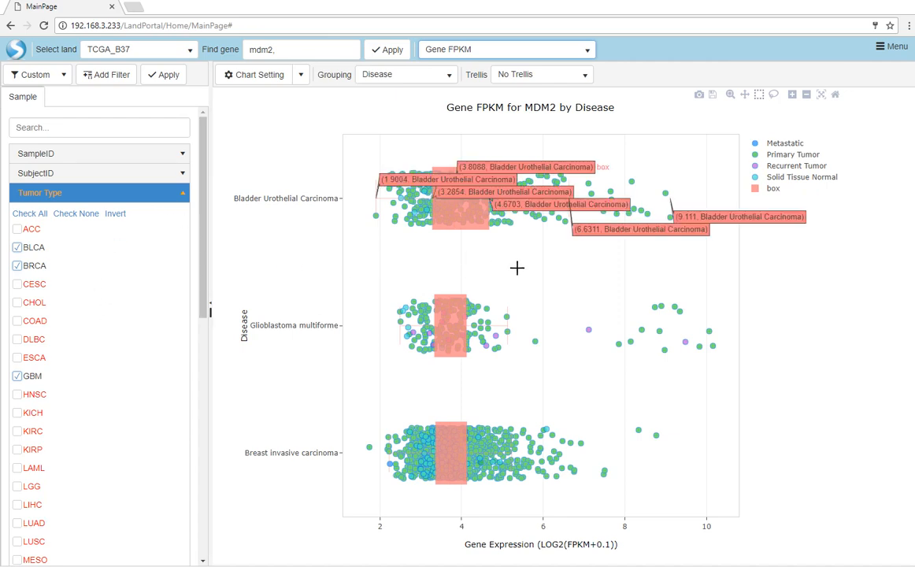
Restrict the plotted series to Primary Tumor, Recurrent Tumor and the box plot
double_click(807, 154)
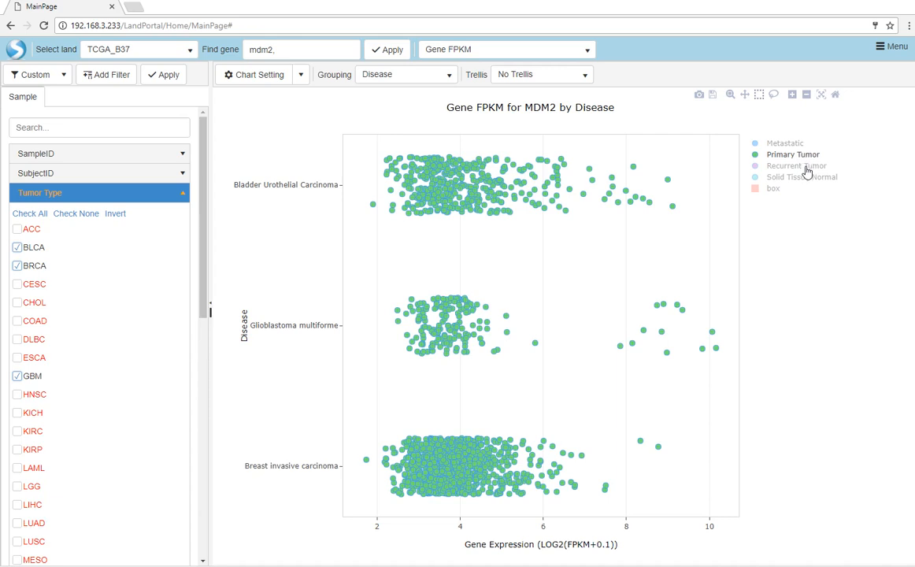
click(803, 168)
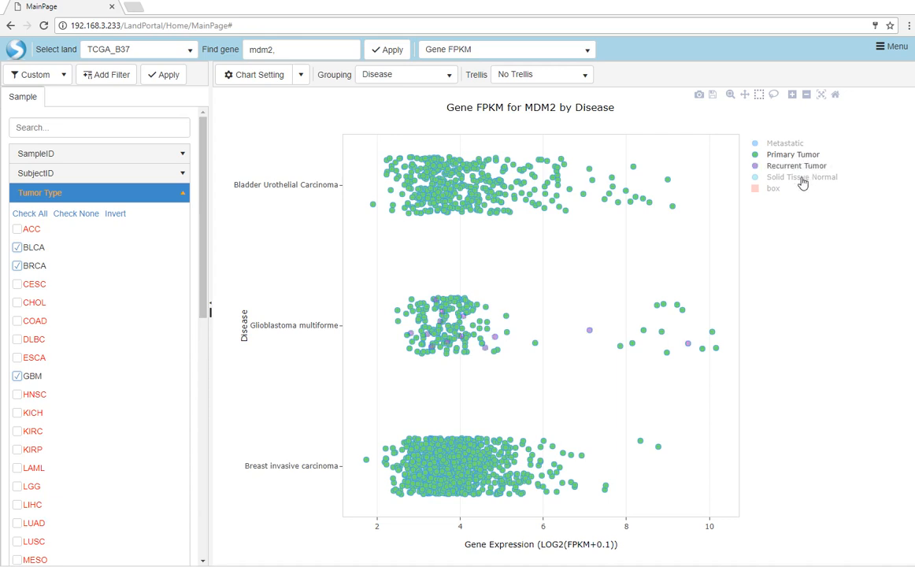
click(775, 188)
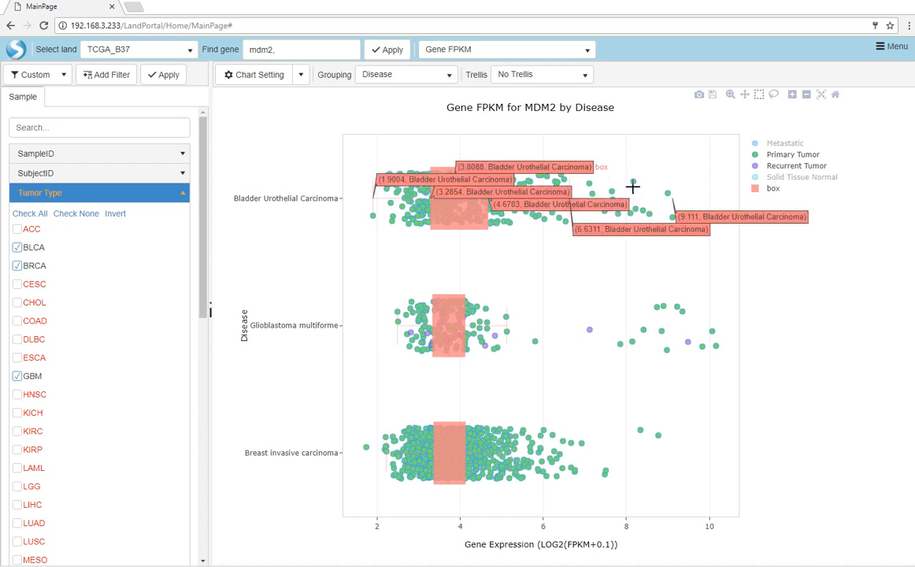
Select the high-expression Bladder Urothelial Carcinoma points to view their sample details, and clear the selection
drag(589, 156, 673, 229)
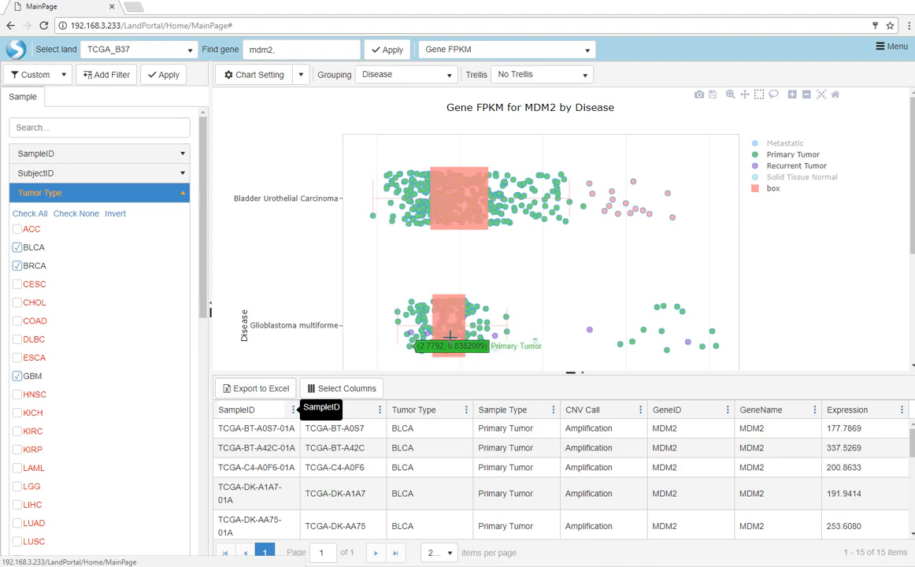
drag(513, 248, 559, 272)
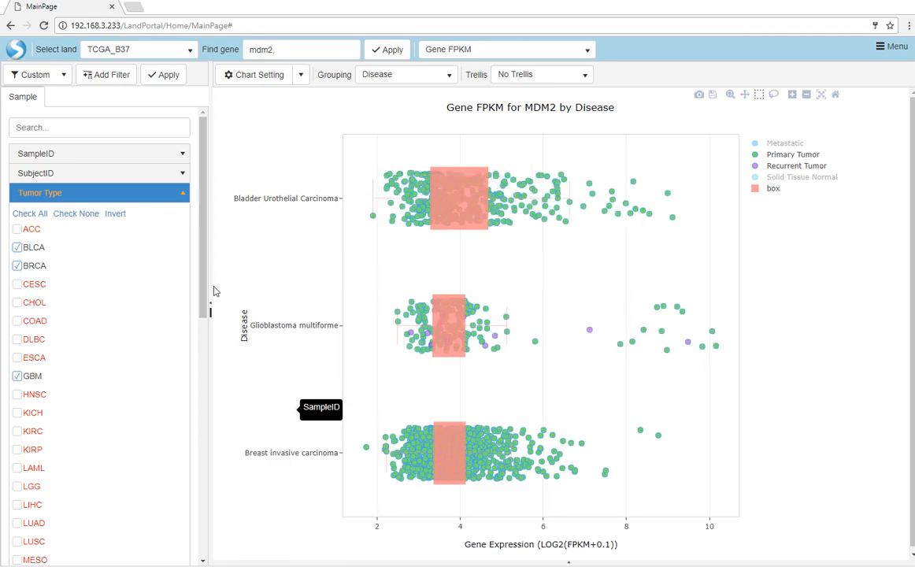
Collapse the Tumor Type filter and add the Breast Carcinoma Estrogen Receptor [ER Status] filter, searching for "er stat"
click(180, 197)
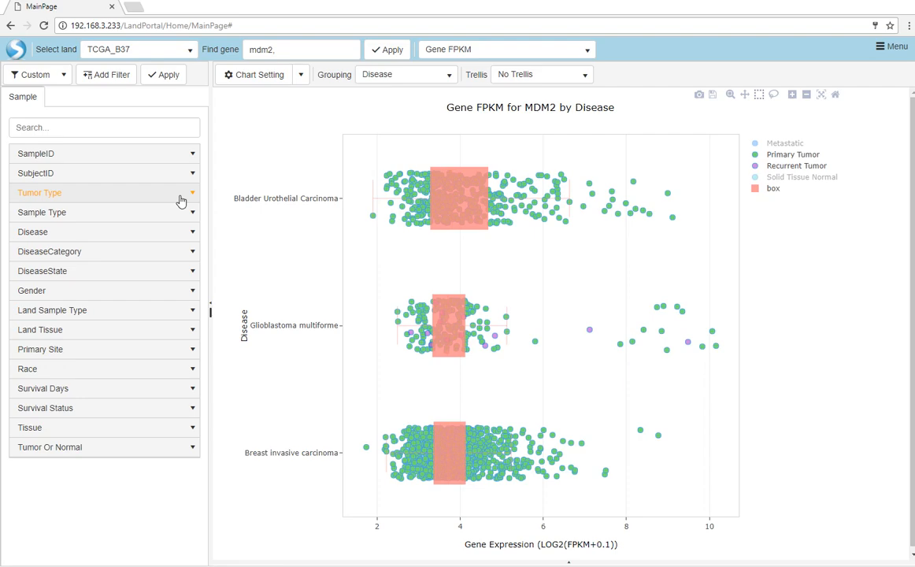
click(118, 72)
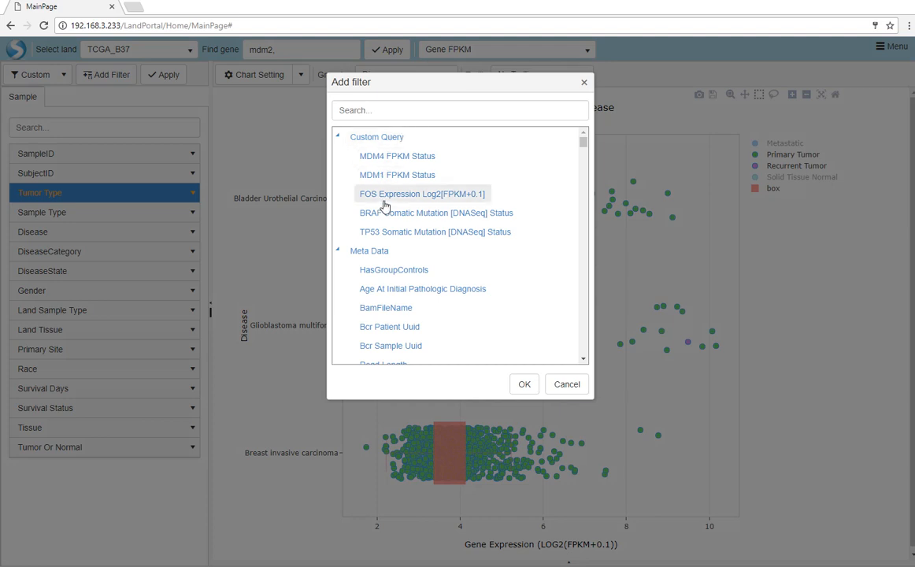
click(408, 111)
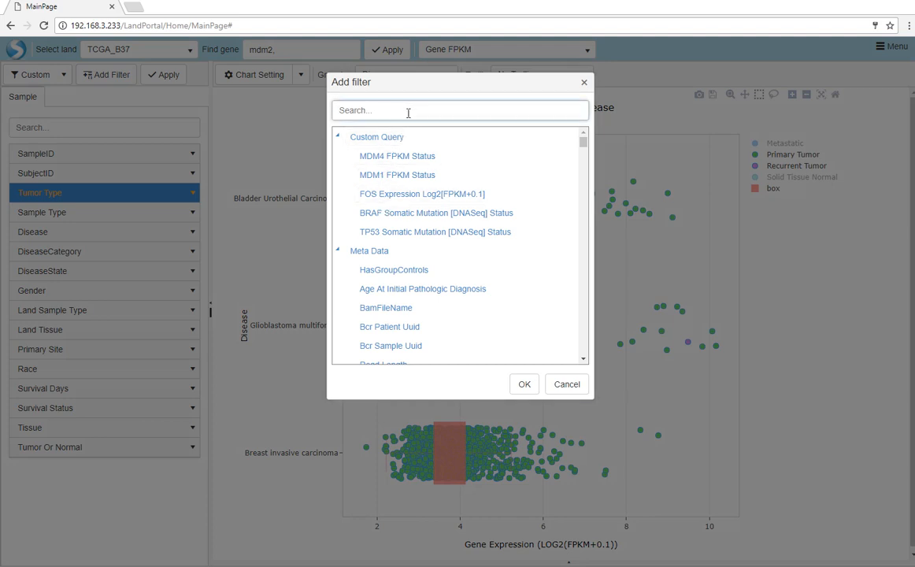
text(er stats)
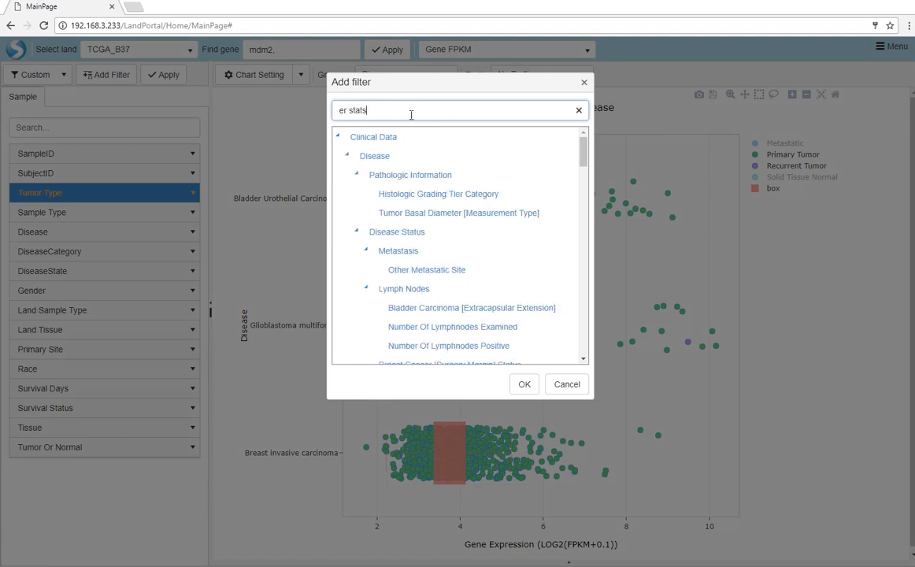
key(BackSpace)
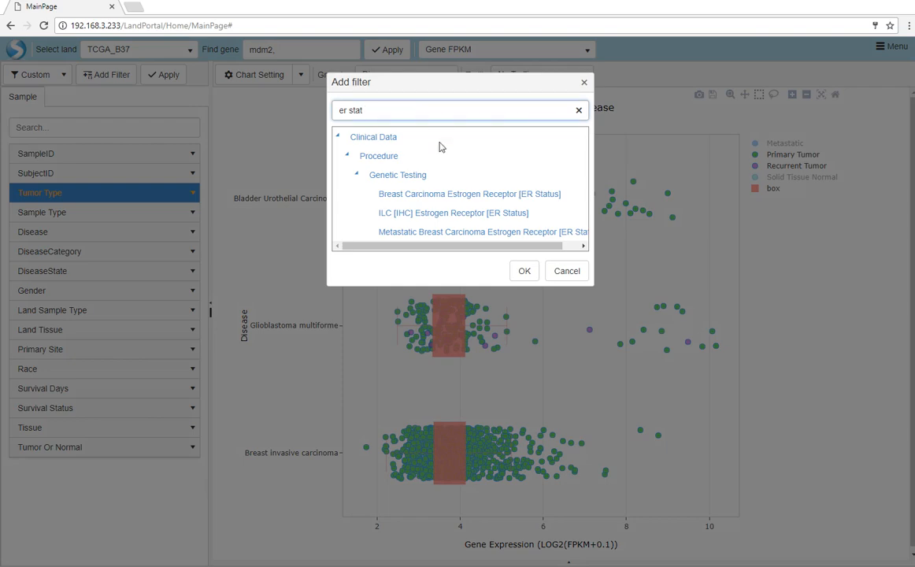
click(388, 195)
click(515, 272)
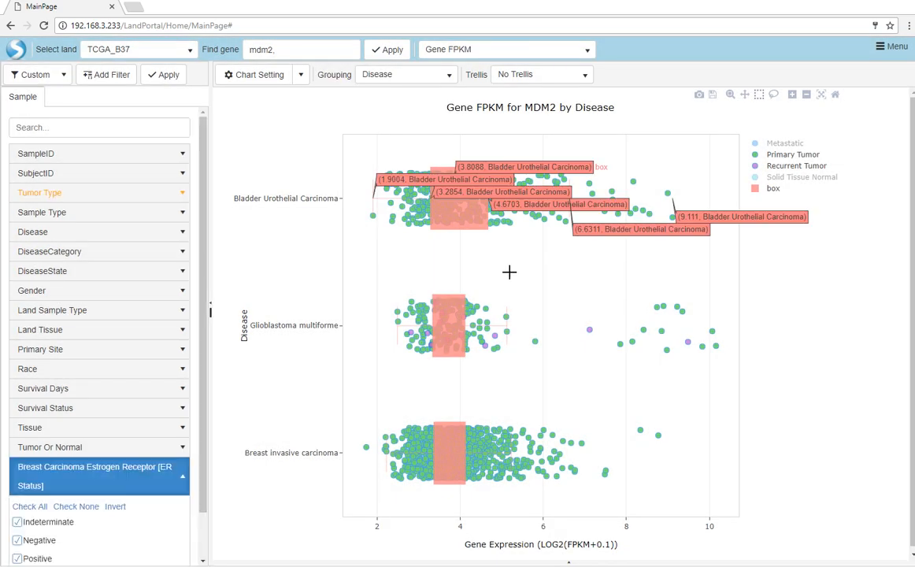
Exclude the No Data and -missing- values from the Breast Carcinoma Estrogen Receptor [ER Status] filter
scroll(163, 313, down, 1)
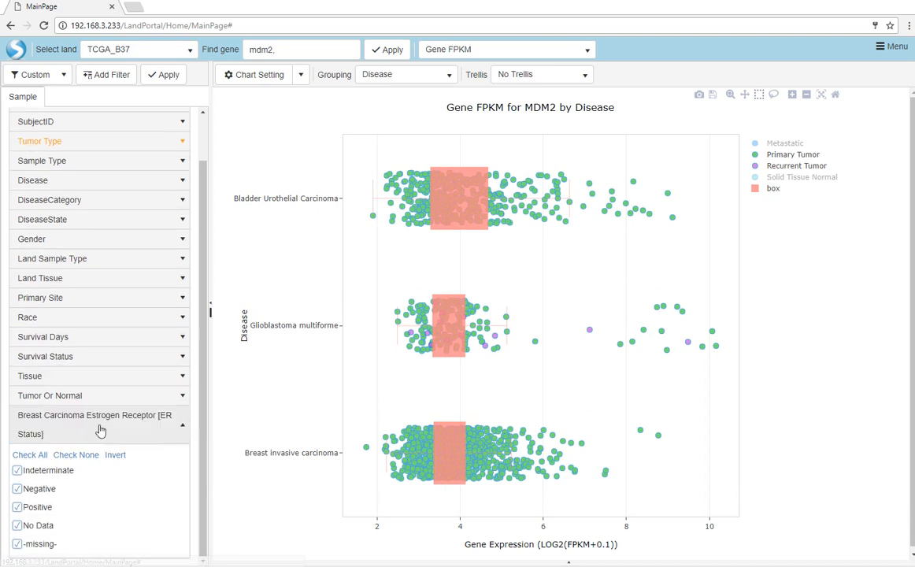
click(100, 430)
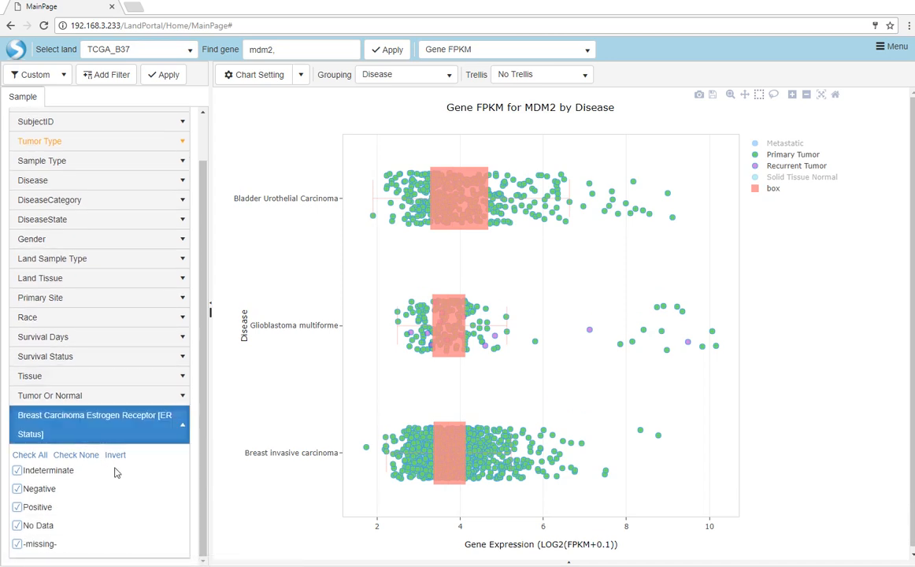
click(16, 526)
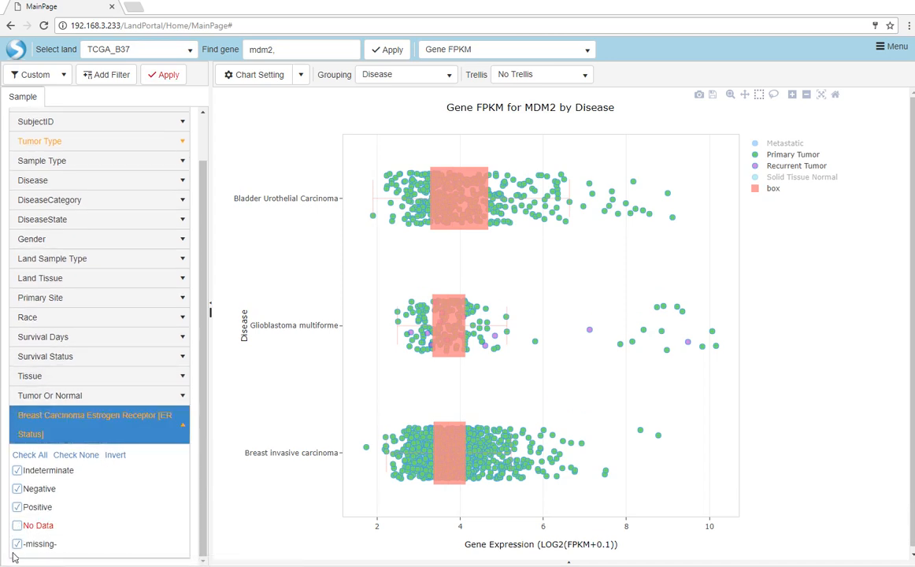
click(16, 544)
Exclude BLCA and GBM from the Tumor Type filter, leaving only BRCA, and apply the filters
scroll(93, 370, up, 2)
click(153, 197)
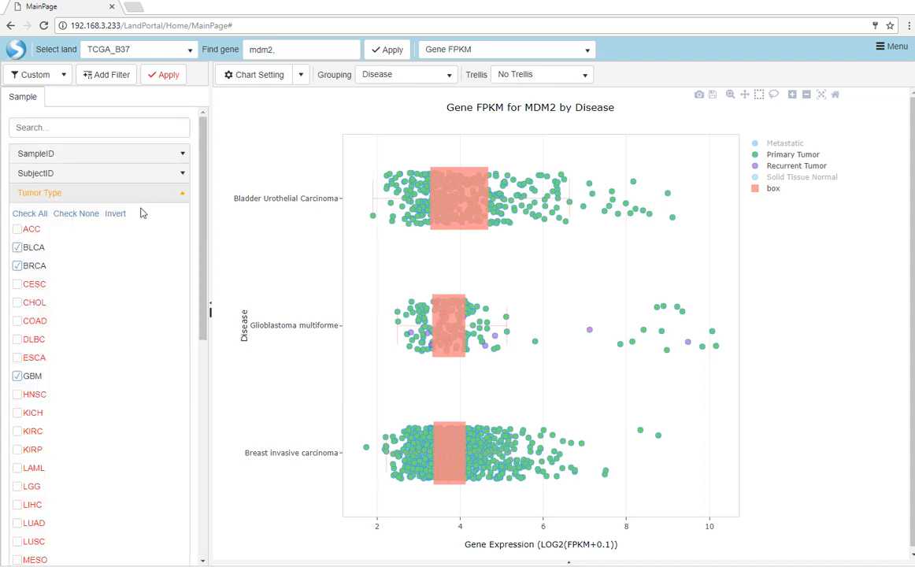
click(17, 248)
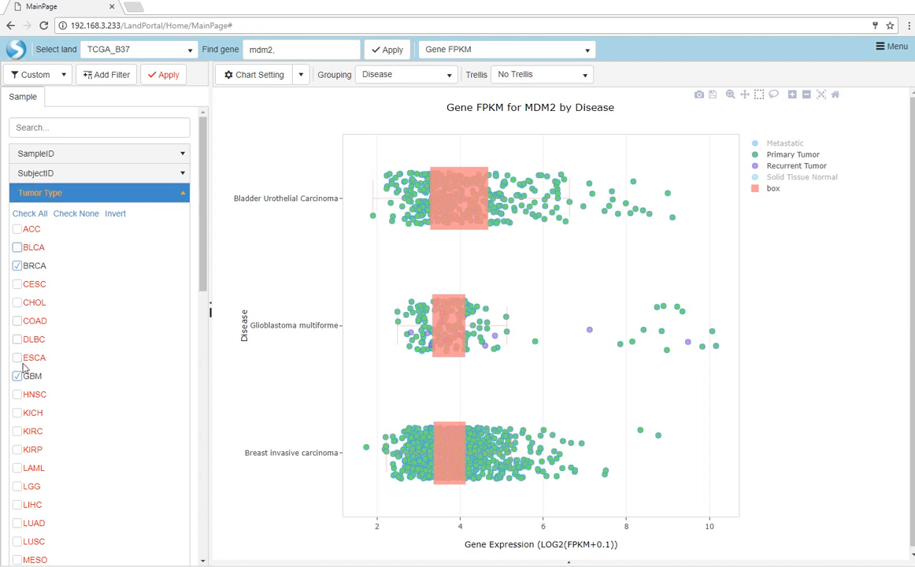
click(17, 377)
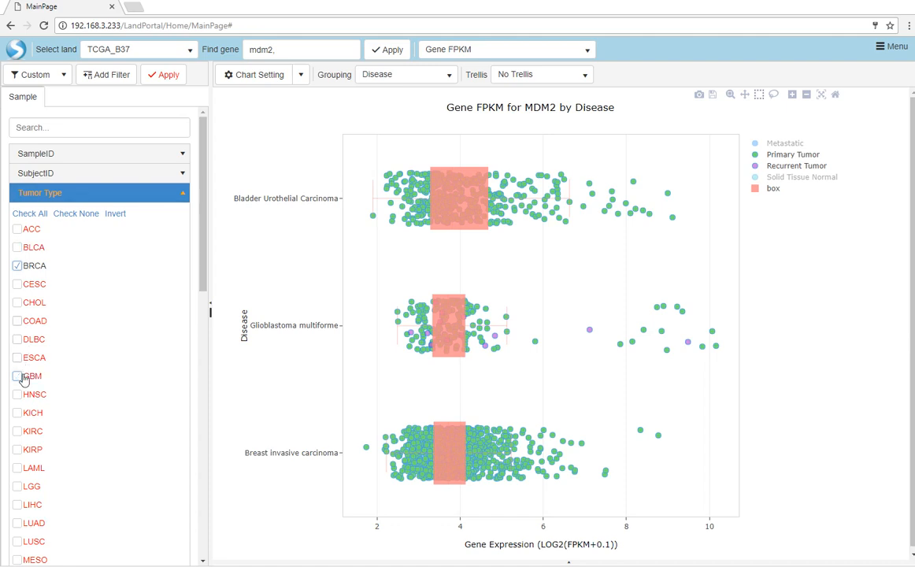
click(157, 88)
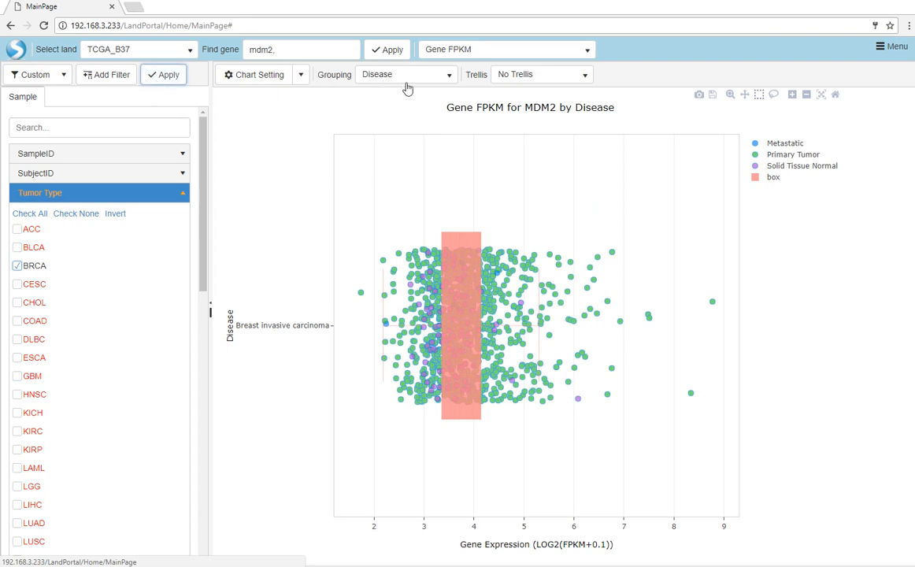
Group the MDM2 expression chart by Breast Carcinoma Estrogen Receptor [ER Status]
click(439, 82)
scroll(411, 173, down, 5)
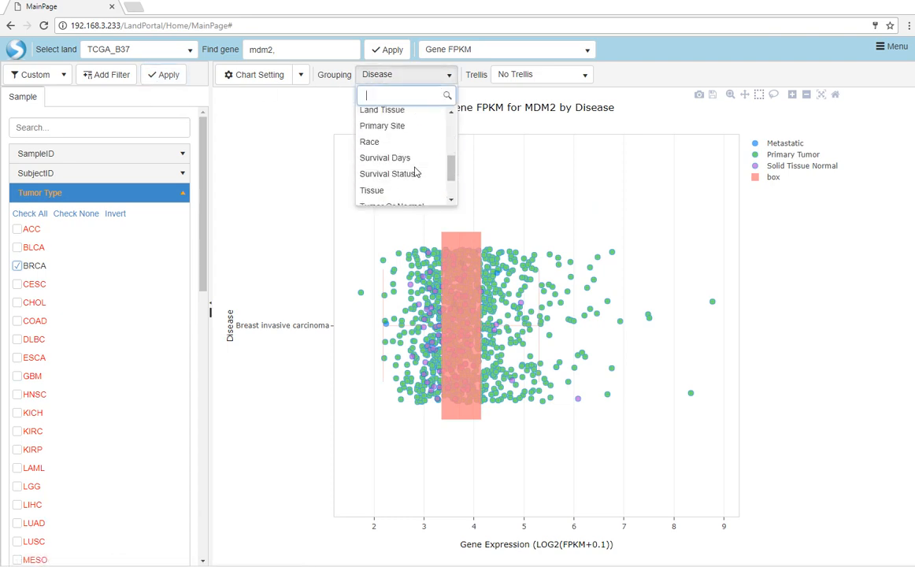
click(407, 186)
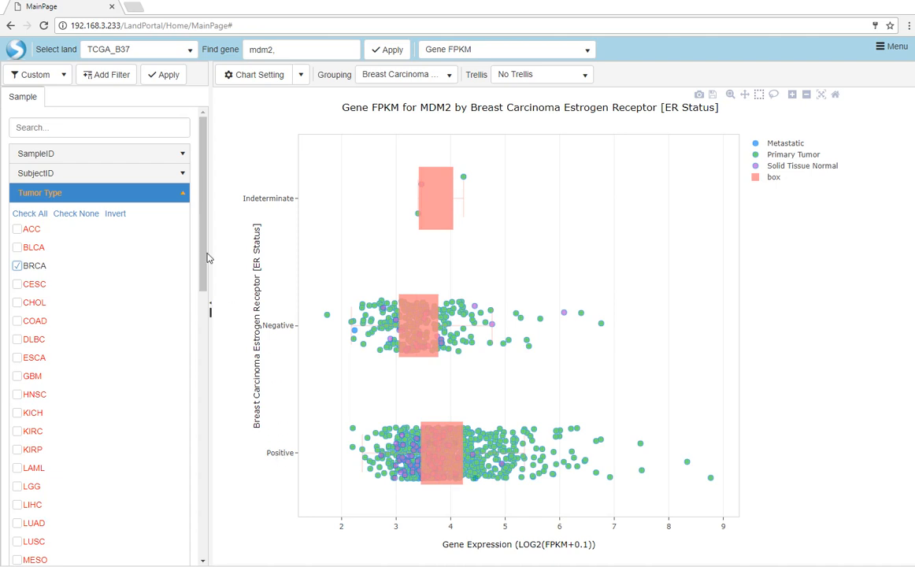
Add a custom DNA Somatic Mutation query for the gene tp53
click(63, 74)
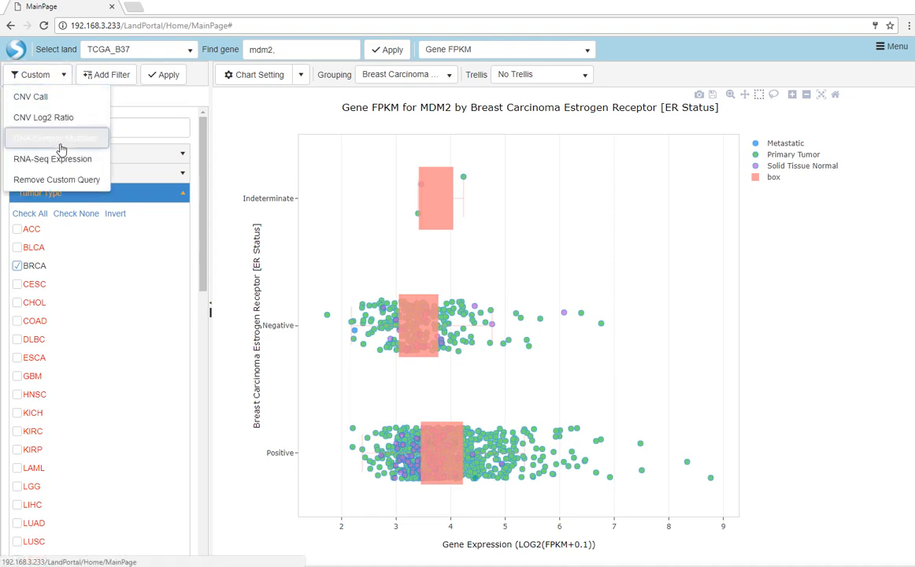
click(47, 138)
click(380, 114)
text(tp)
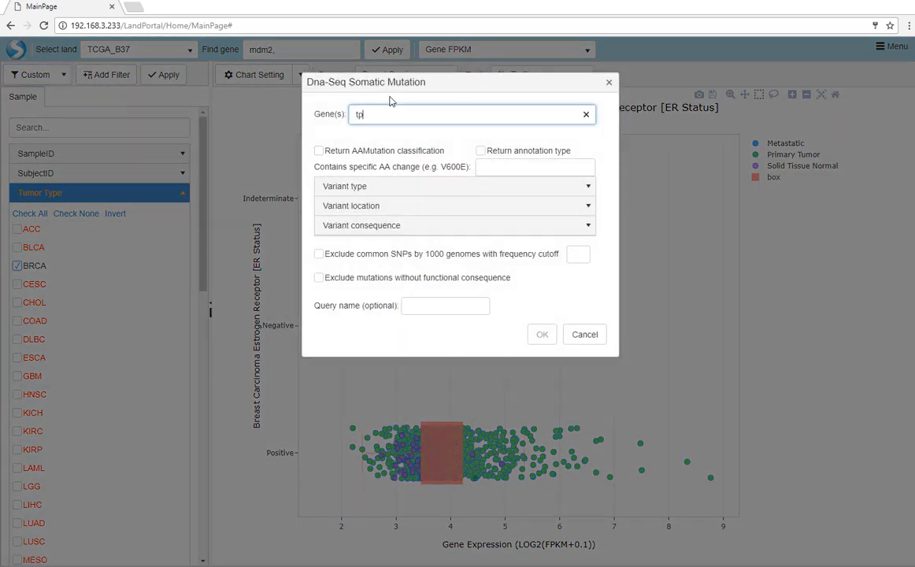
text(53)
click(438, 137)
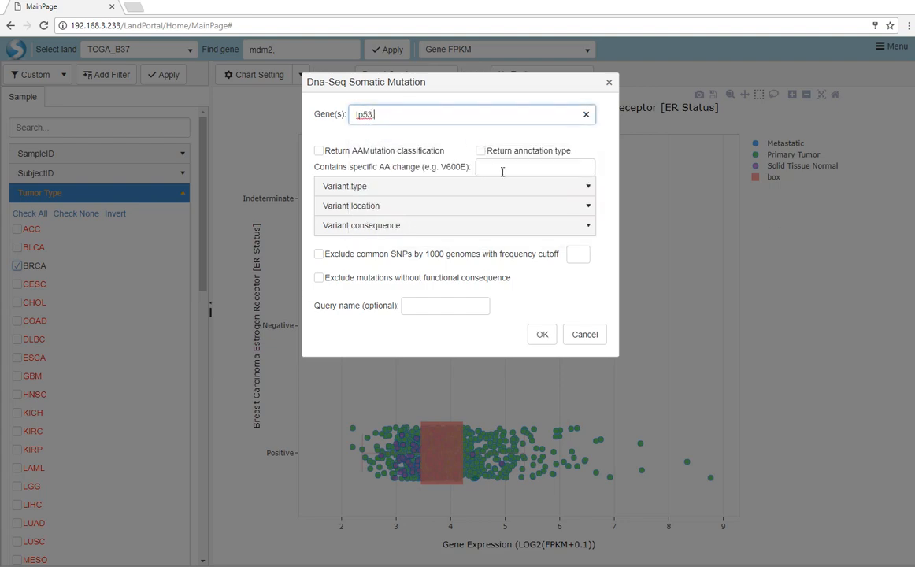
click(541, 334)
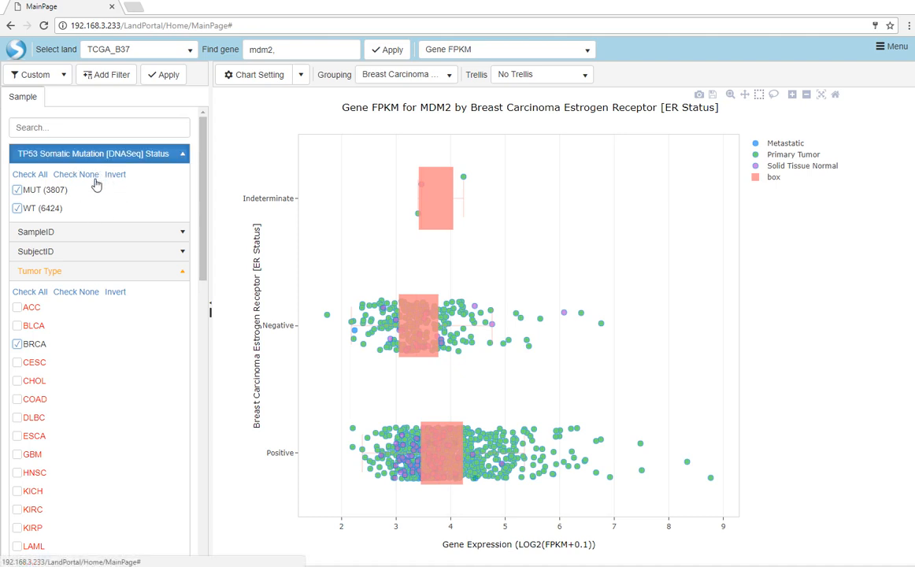
Group the MDM2 expression chart by TP53 Somatic Mutation [DNASeq] Status
click(442, 74)
scroll(407, 188, down, 1)
click(407, 188)
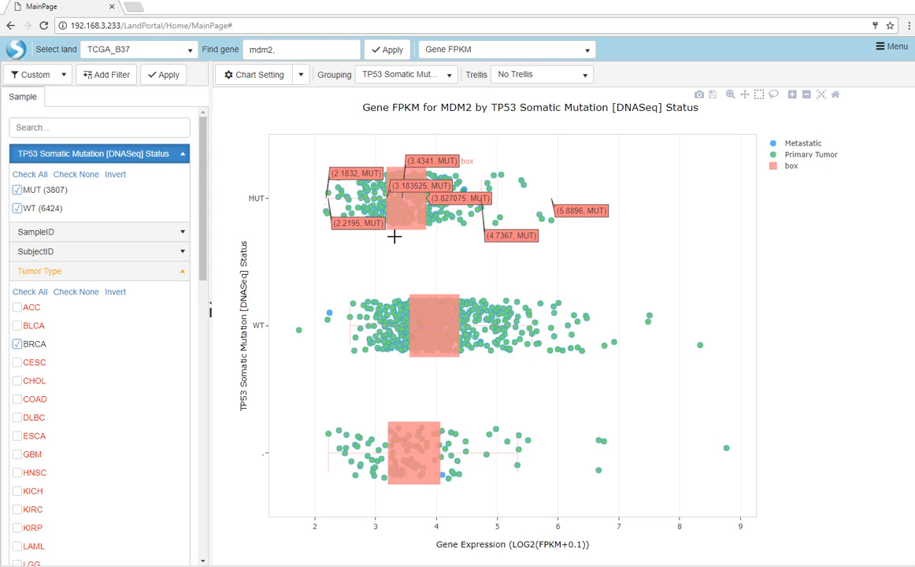
Add a custom RNA-Seq Expression query for mdm1 that returns expression values, and group the MDM2 chart by MDM1 FPKM Status
click(61, 78)
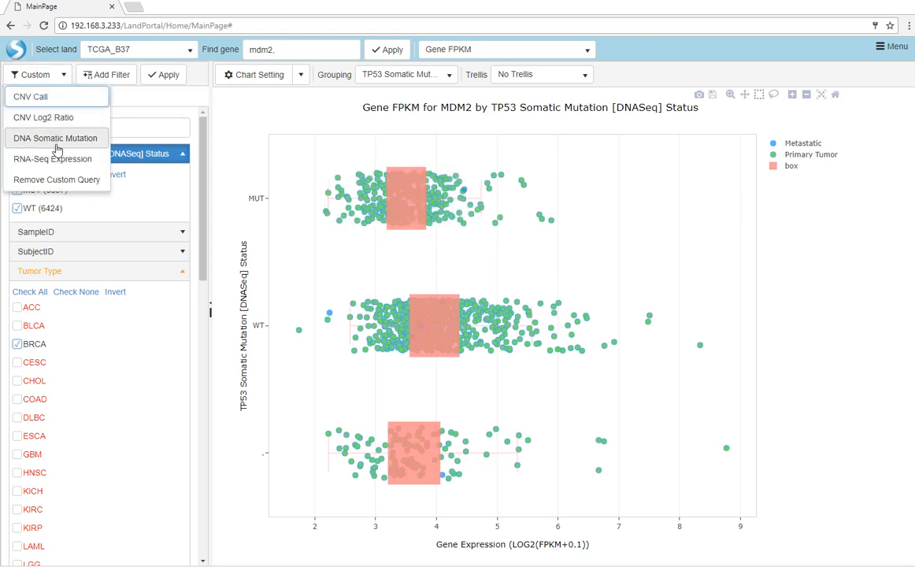
click(59, 158)
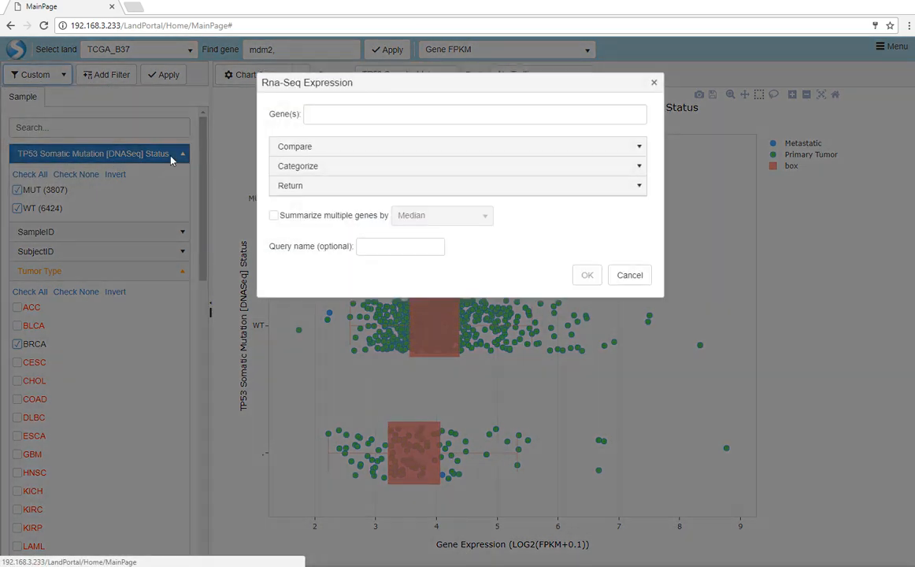
click(377, 115)
text(mdm1)
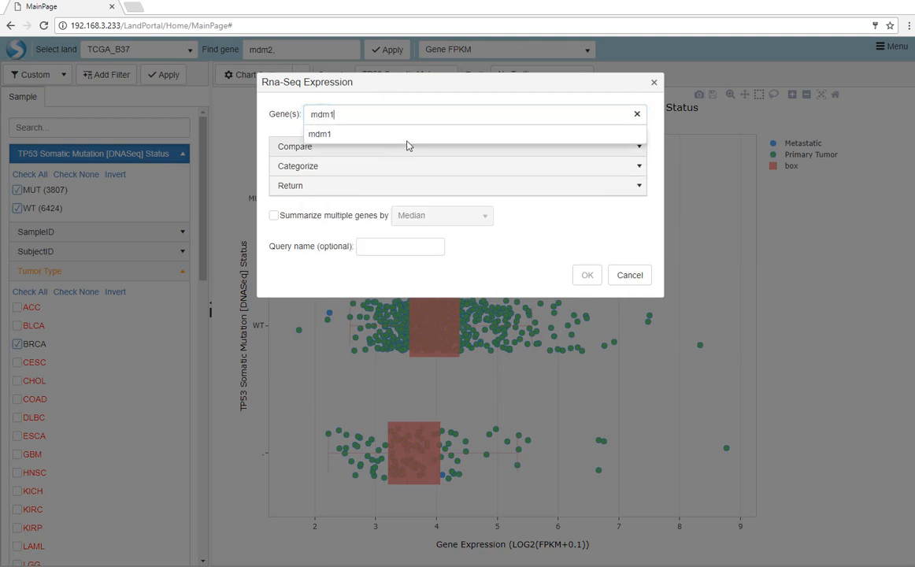
click(411, 139)
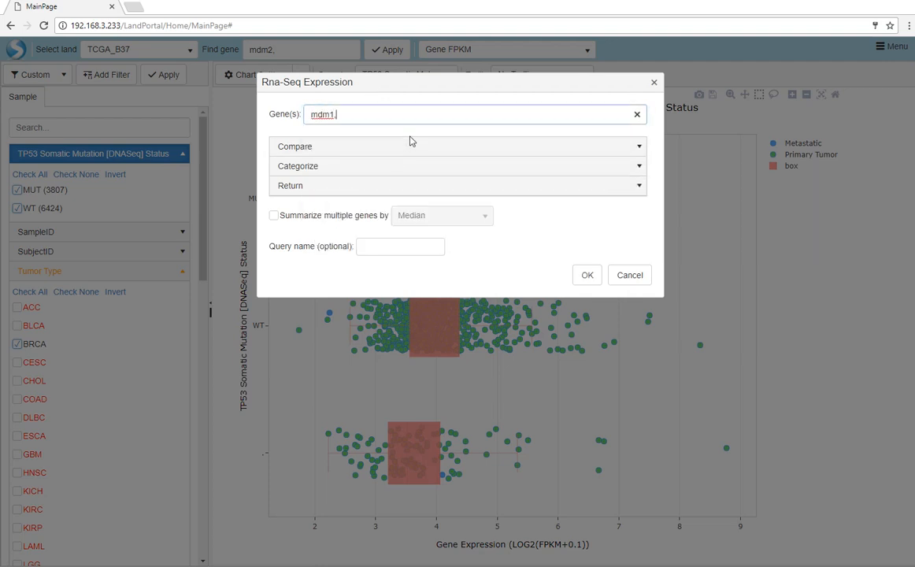
click(428, 187)
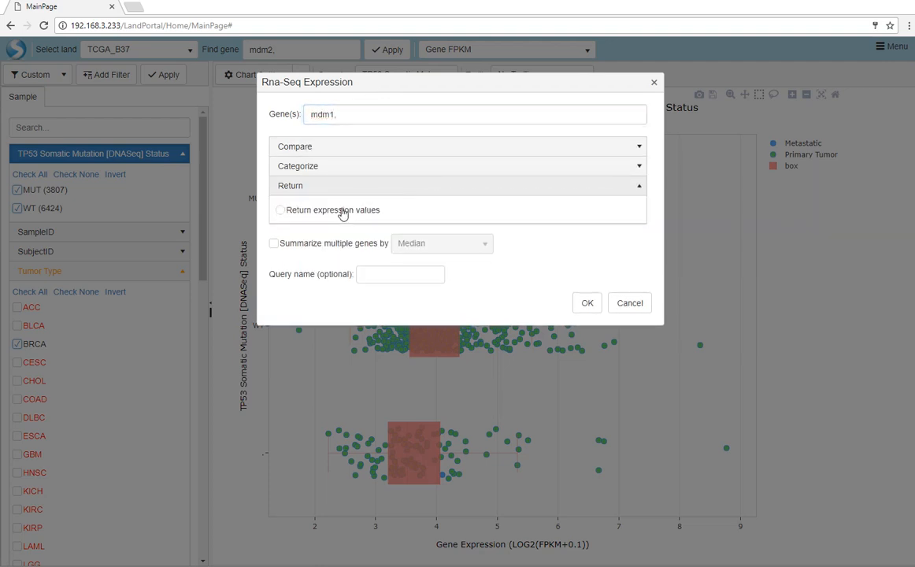
click(327, 210)
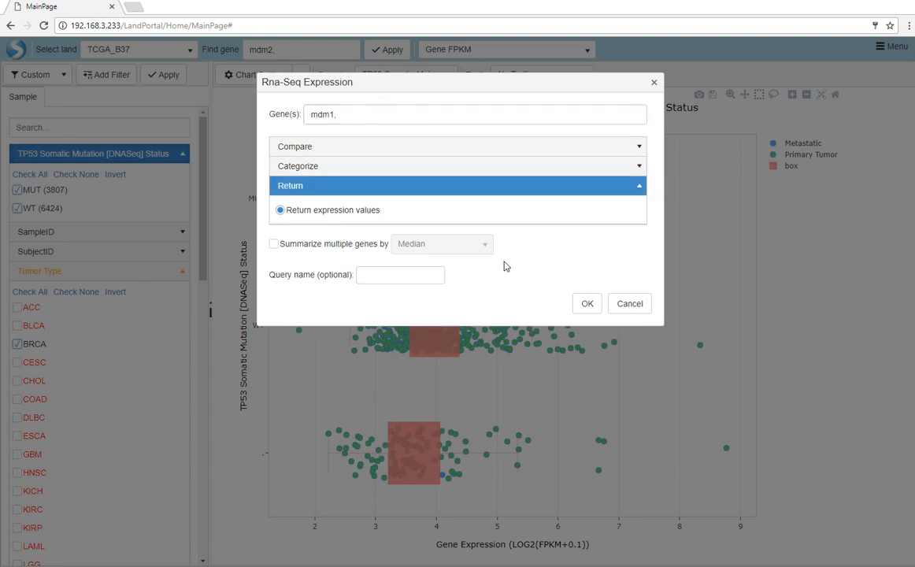
click(585, 307)
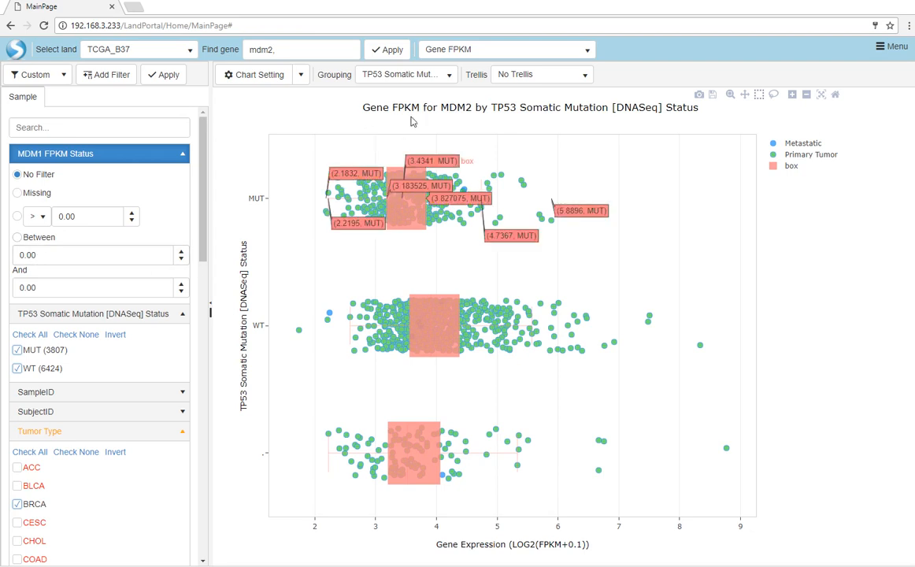
click(396, 74)
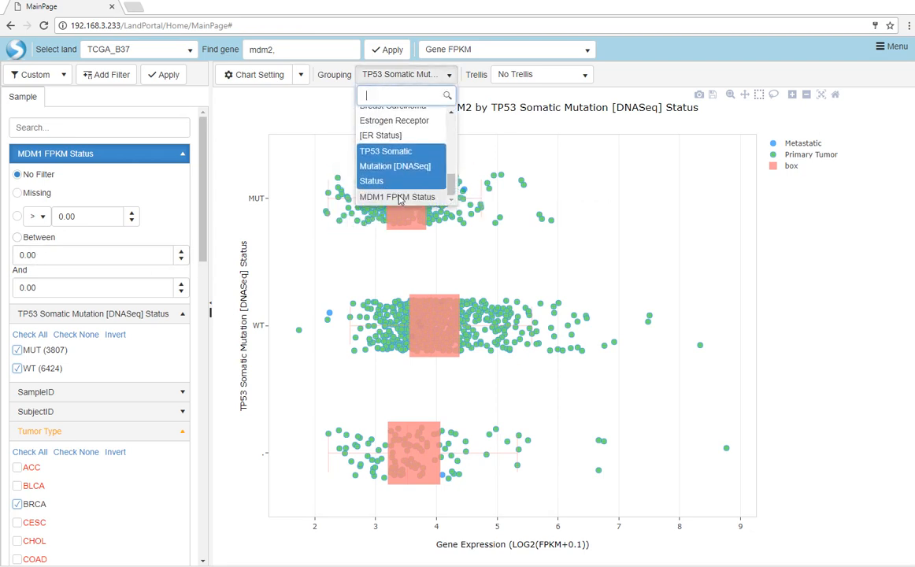
click(398, 197)
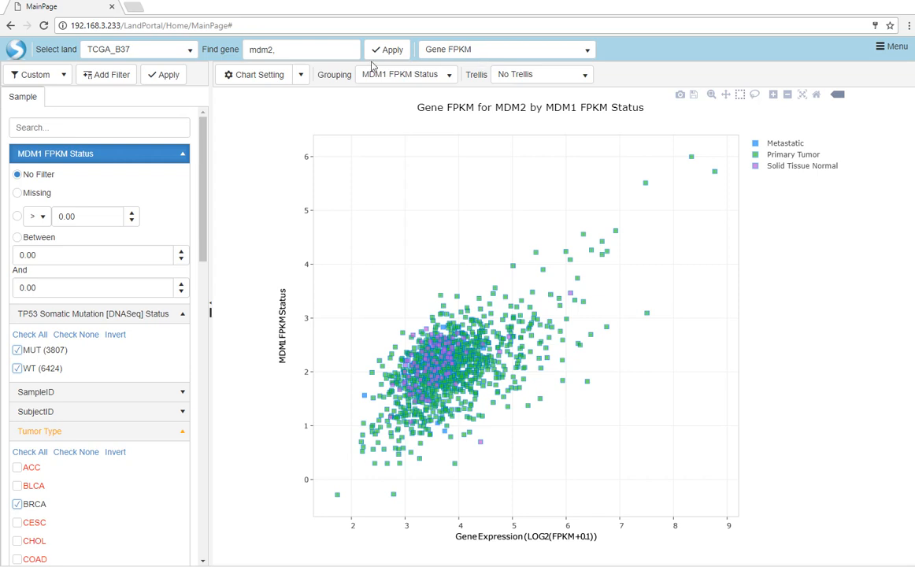
Set the MDM2 expression chart's grouping back to Tumor Type
click(449, 79)
scroll(433, 122, up, 10)
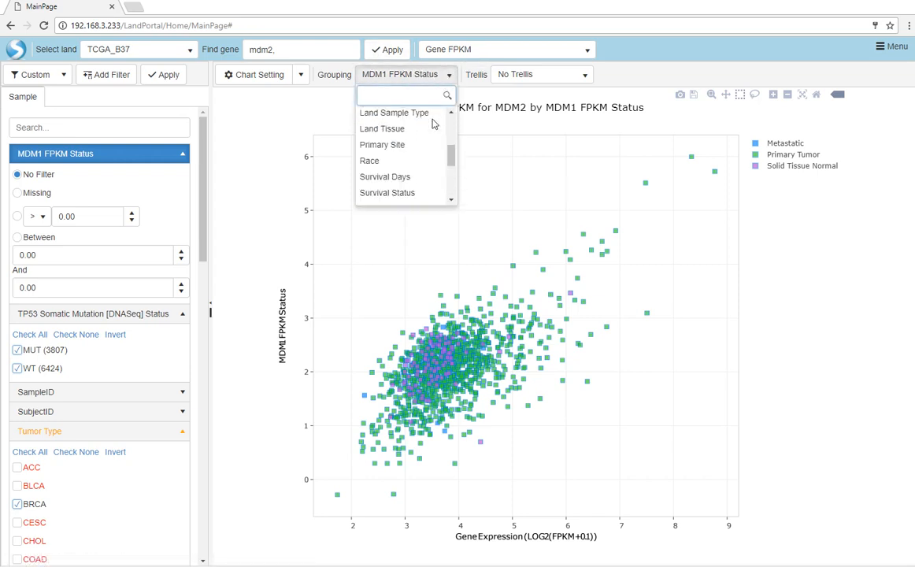
click(424, 145)
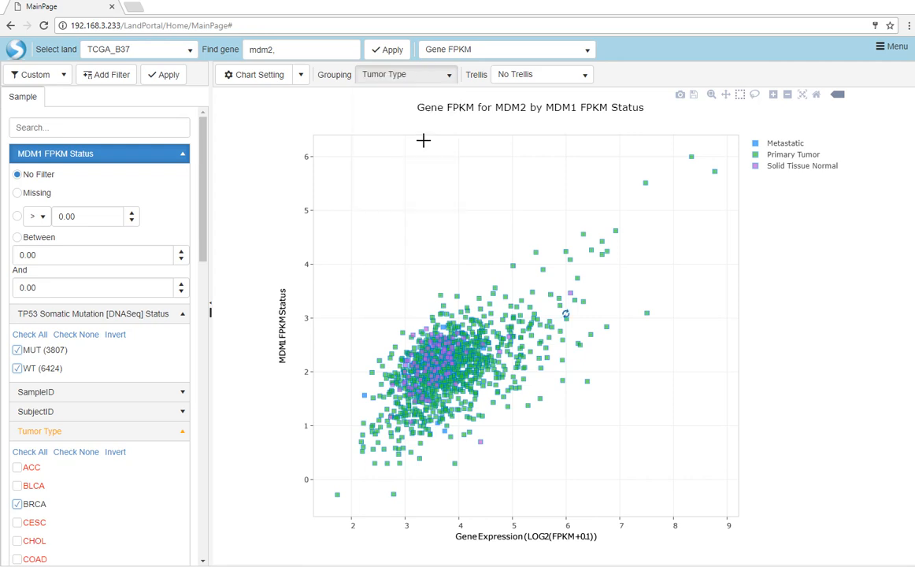
Switch the MDM2 chart to the CNV => RNA-Seq Expression integration view
click(537, 52)
scroll(520, 141, up, 5)
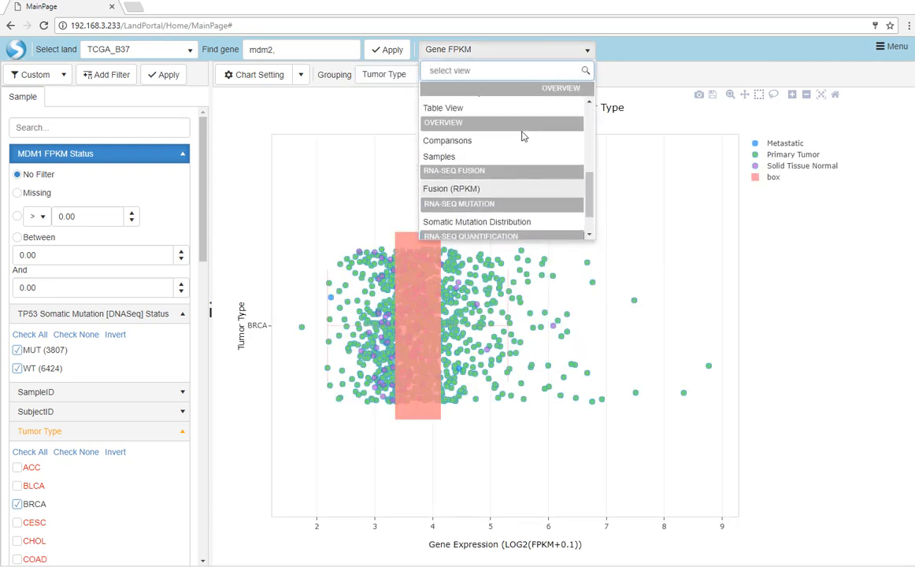
scroll(518, 163, down, 2)
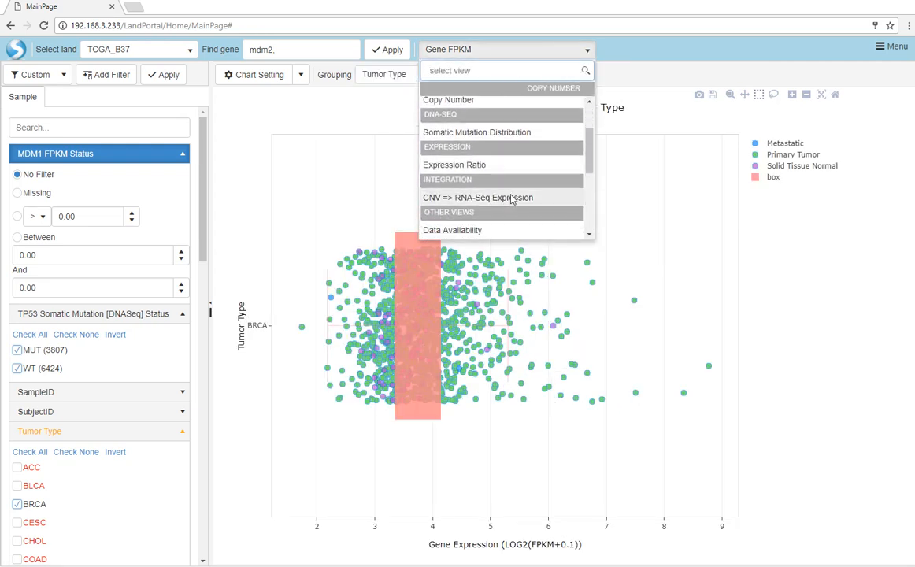
click(506, 196)
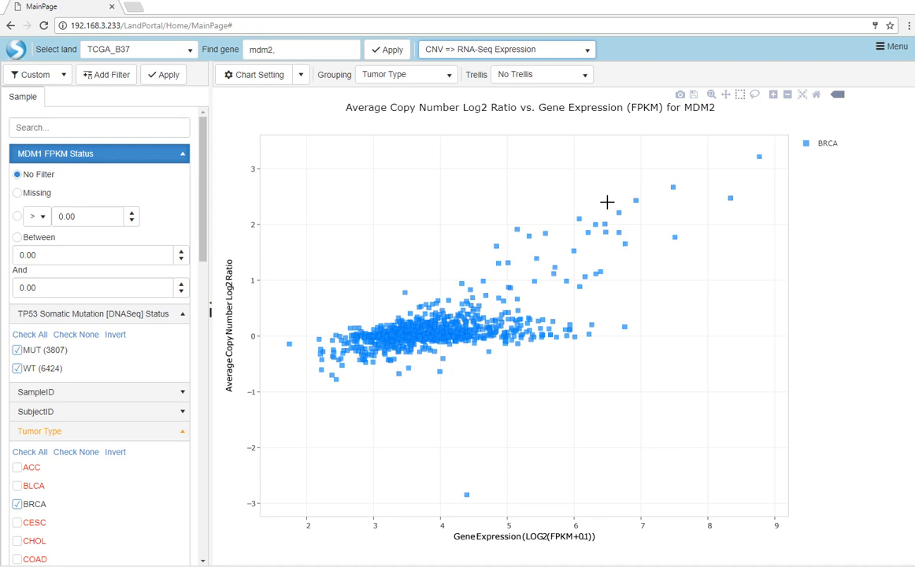
Show the chart setting options for the copy number versus expression plot
click(303, 75)
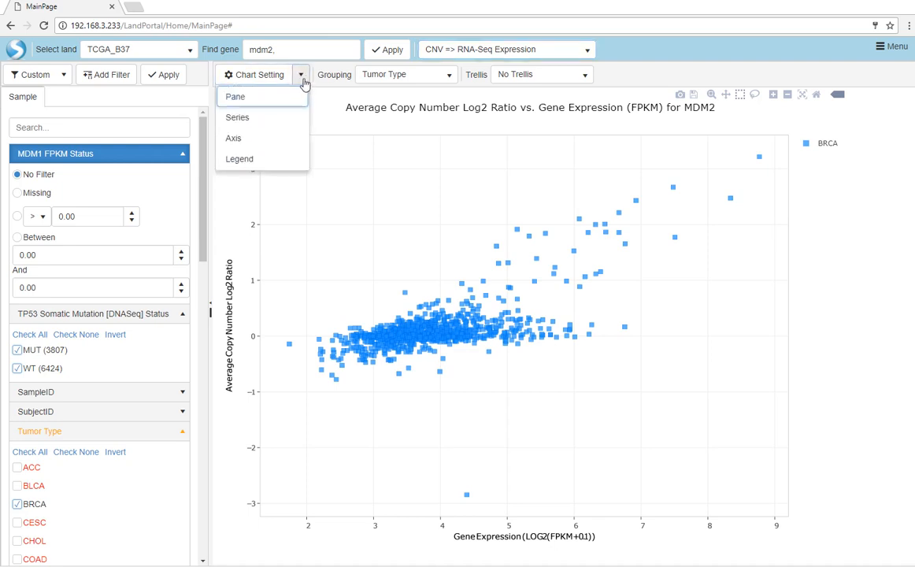